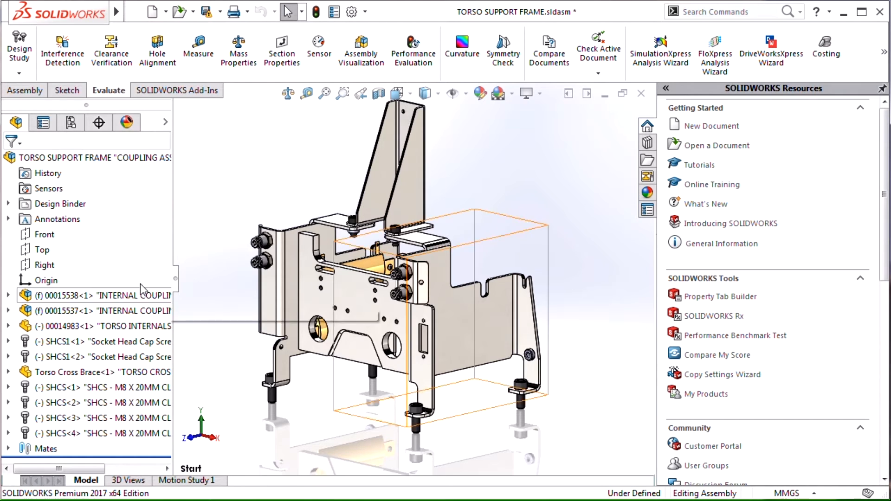
Step: Highlight subassemblies 00015538 and 00015537 in the assembly in turn, and clear the selection
click(83, 298)
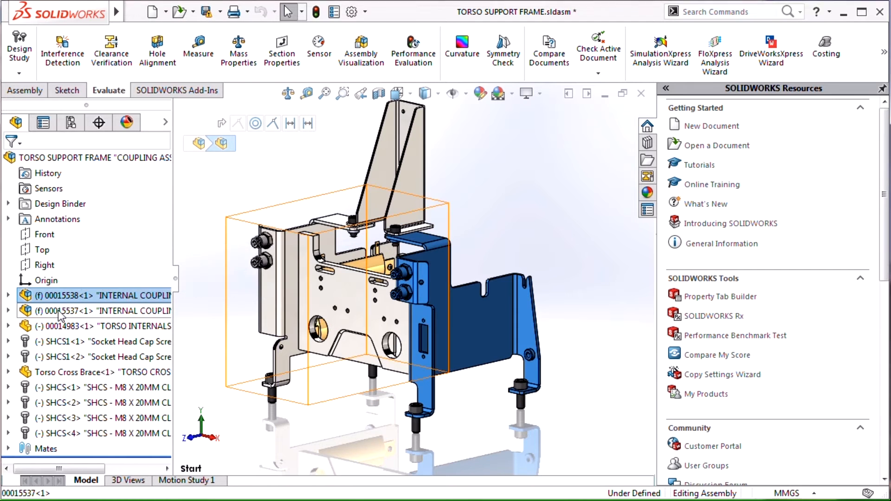
click(83, 311)
click(235, 207)
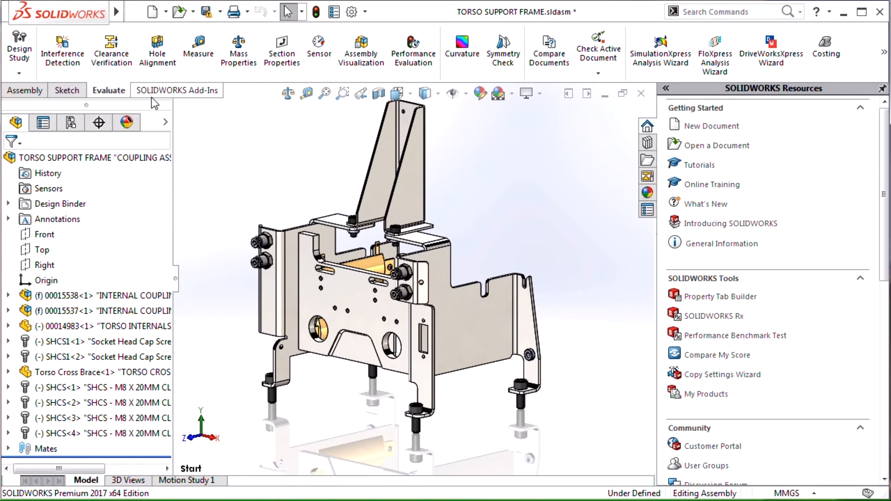
Step: Start Costing on the torso support frame assembly and decline saving temporary costing templates
click(109, 94)
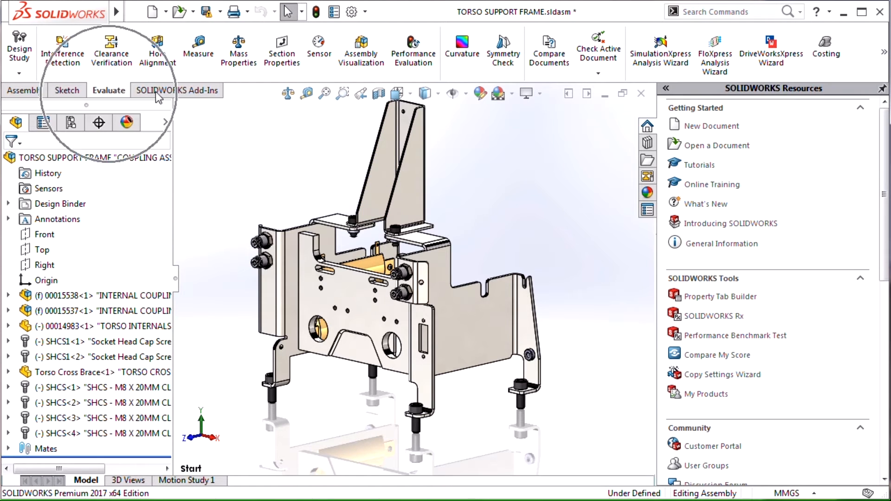
click(826, 51)
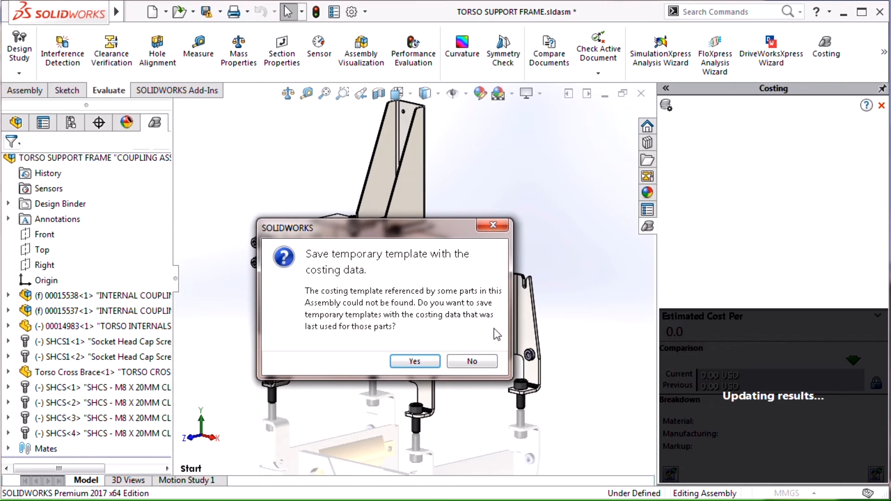
click(482, 358)
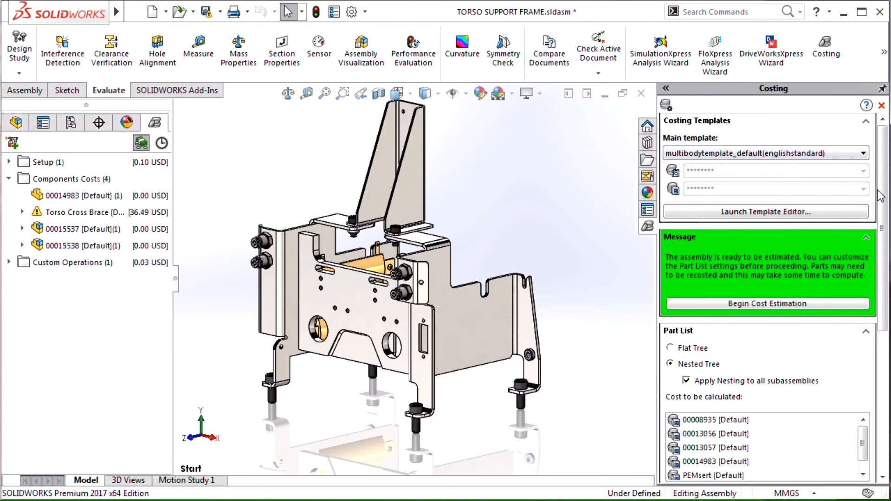
Step: View the costing part list as a flat tree and return it to a nested tree
click(694, 349)
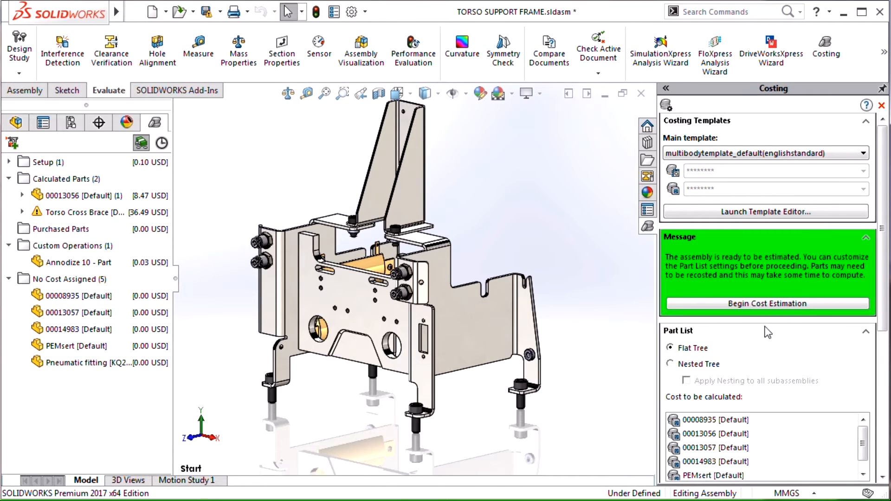
click(694, 365)
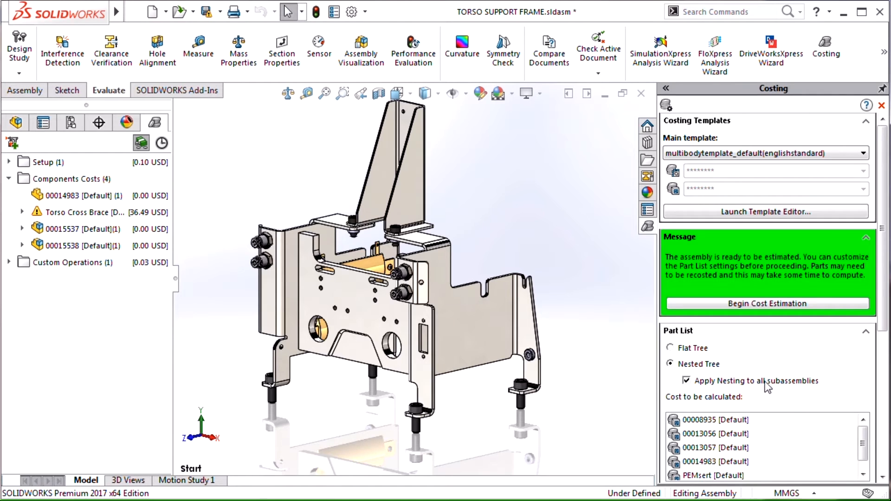
Step: Switch to part 00013056 and open the rules of its VF Metal Cutters costing template for editing
mouse_move(87, 240)
key(ctrl+Tab)
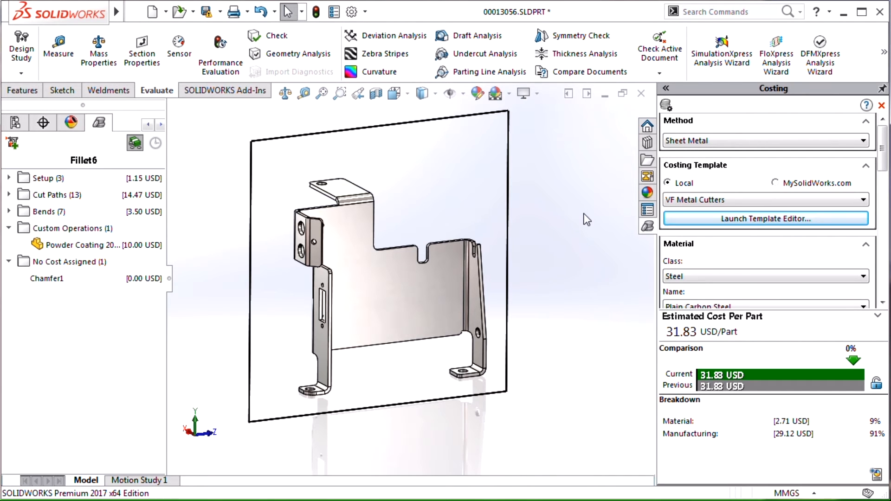
click(719, 219)
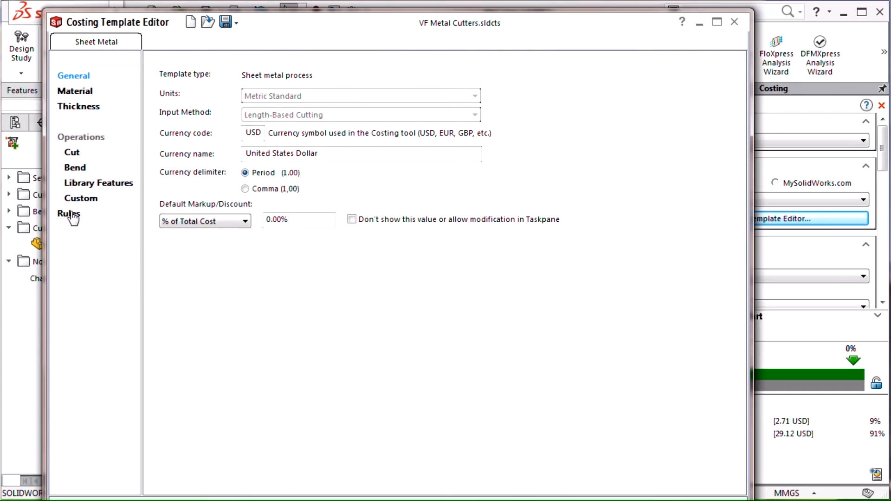
click(69, 213)
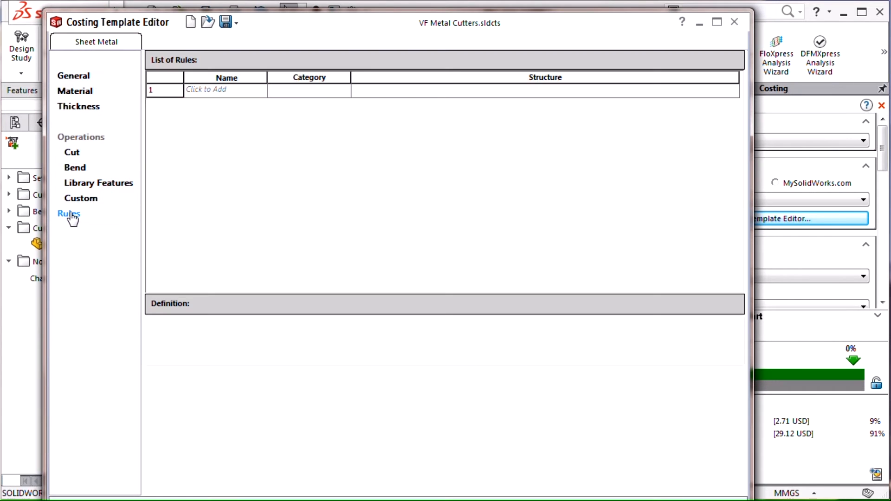
Step: Add an IF/THEN rule named Anodize with the structure "IF a material is chosen, THEN add a custom operation"
click(220, 92)
text(Anodize)
key(Tab)
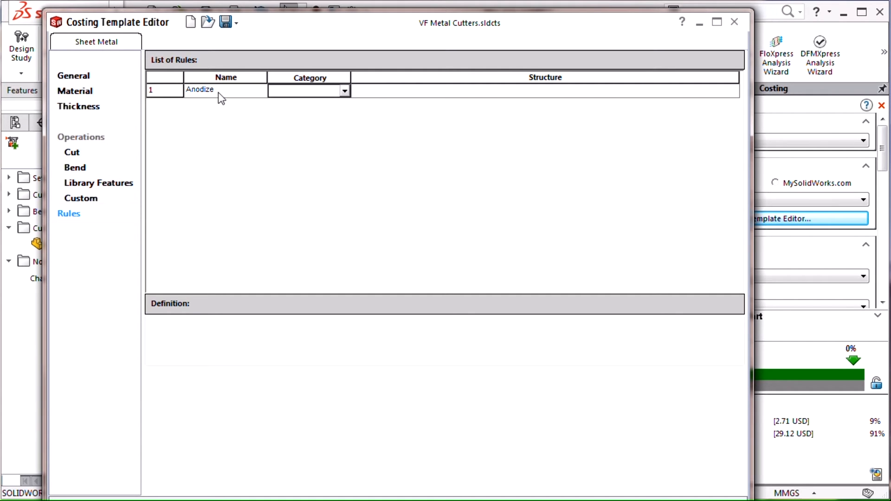
click(345, 92)
click(288, 114)
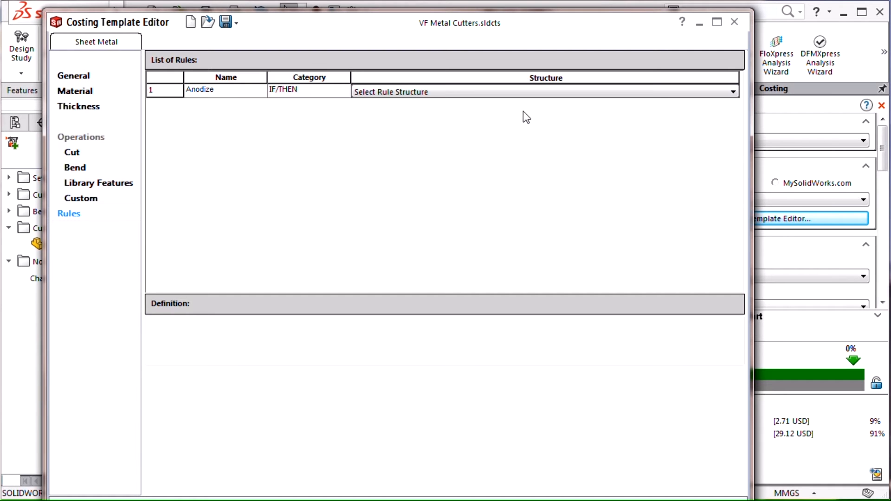
click(448, 97)
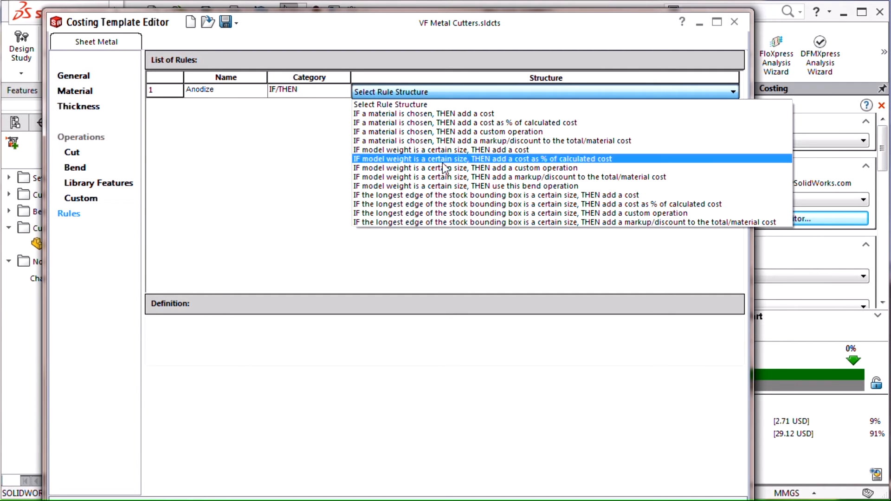
click(410, 134)
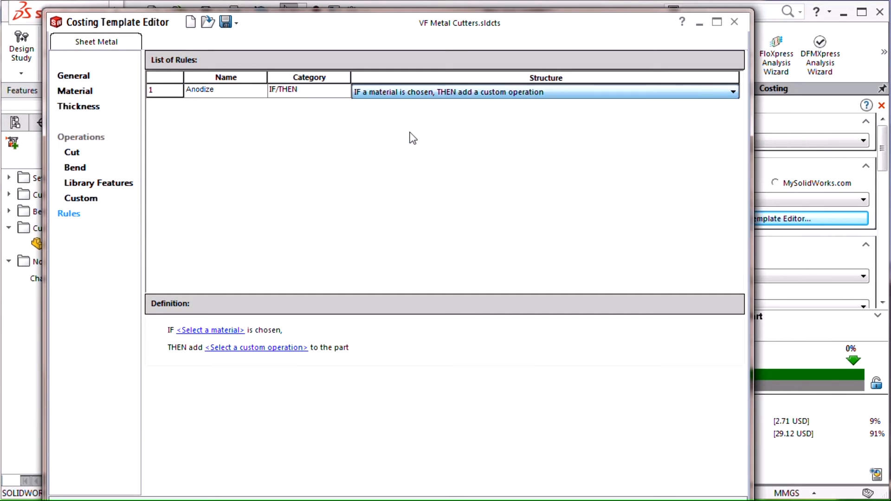
Step: Set the Anodize rule's material condition to 6061 Alloy from the Aluminium Alloys class
click(214, 330)
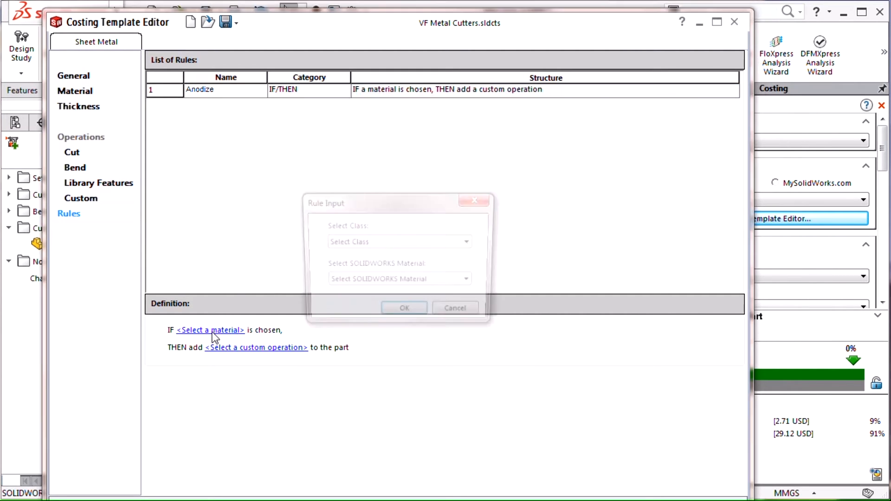
click(389, 242)
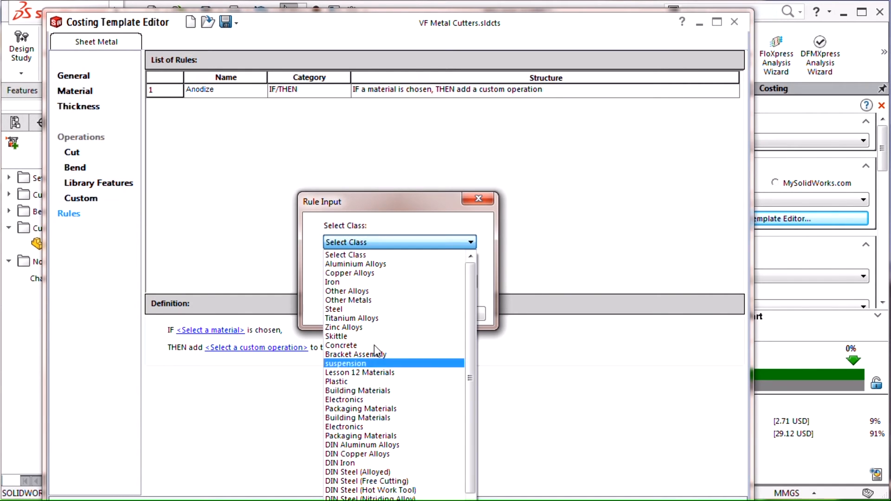
click(357, 264)
click(358, 284)
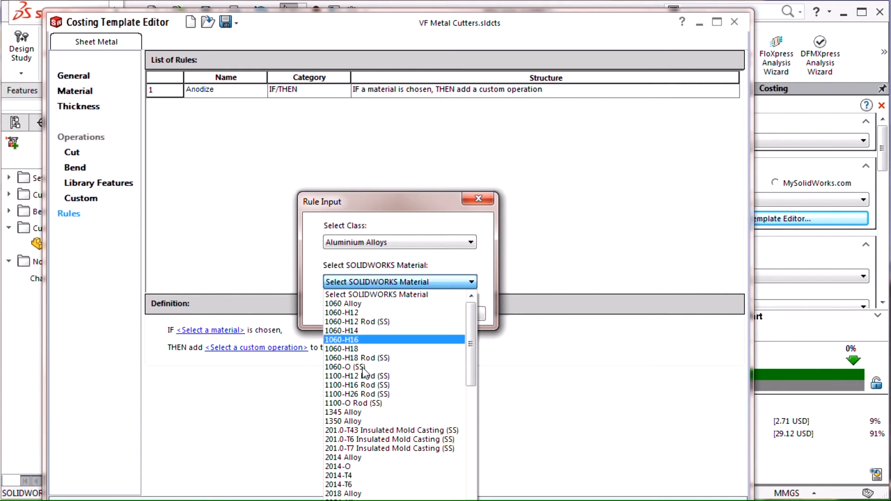
scroll(365, 464, down, 6)
scroll(365, 464, down, 5)
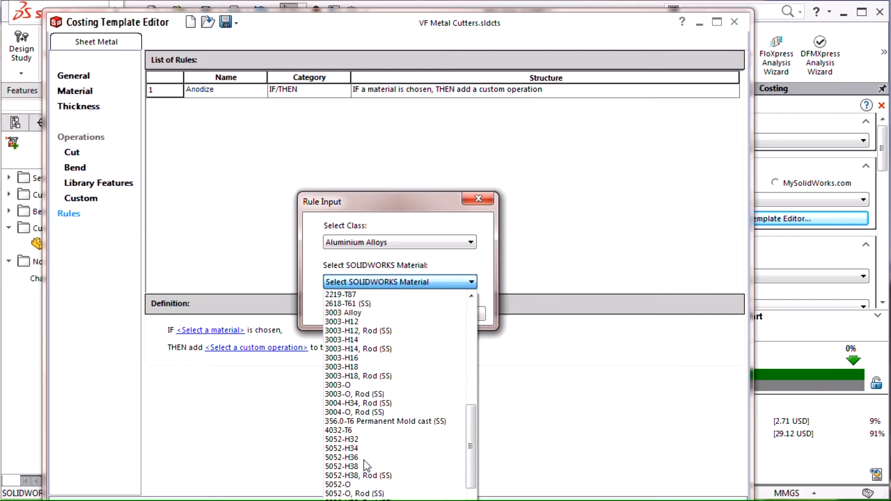
click(361, 453)
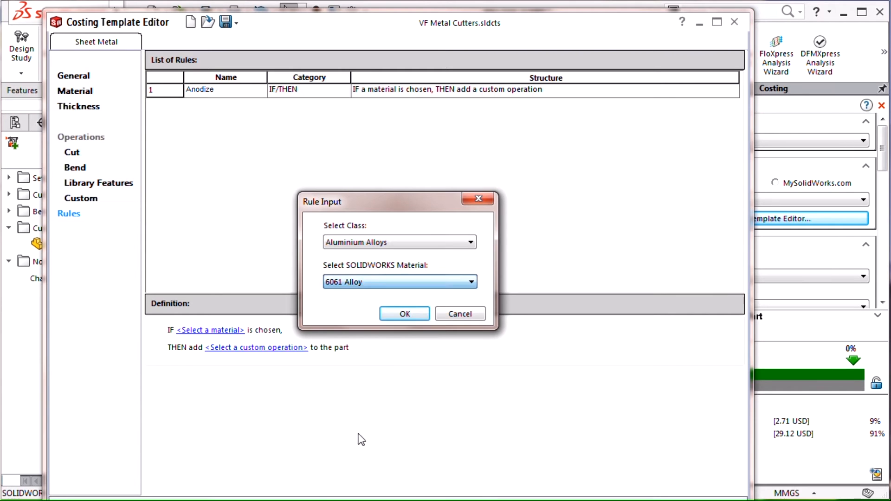
click(402, 314)
Step: Make the rule add the Anodize custom operation to the part, and save and close the costing template
click(256, 349)
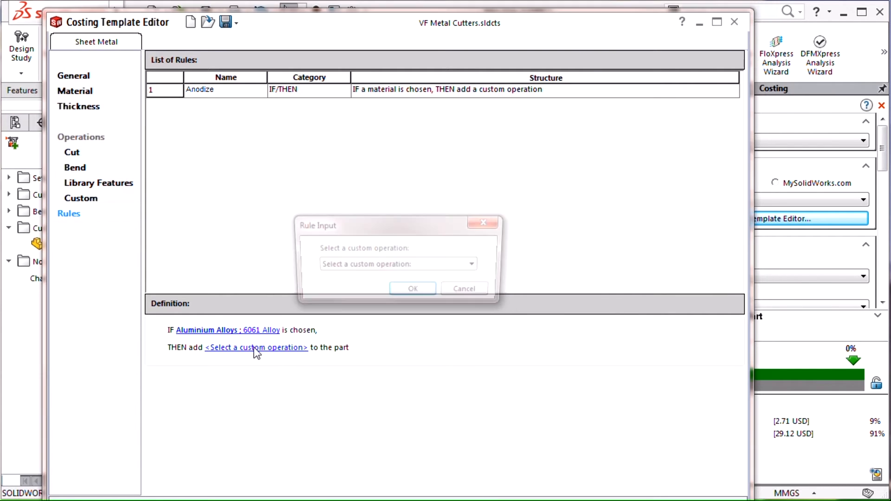
click(372, 263)
click(338, 313)
click(414, 297)
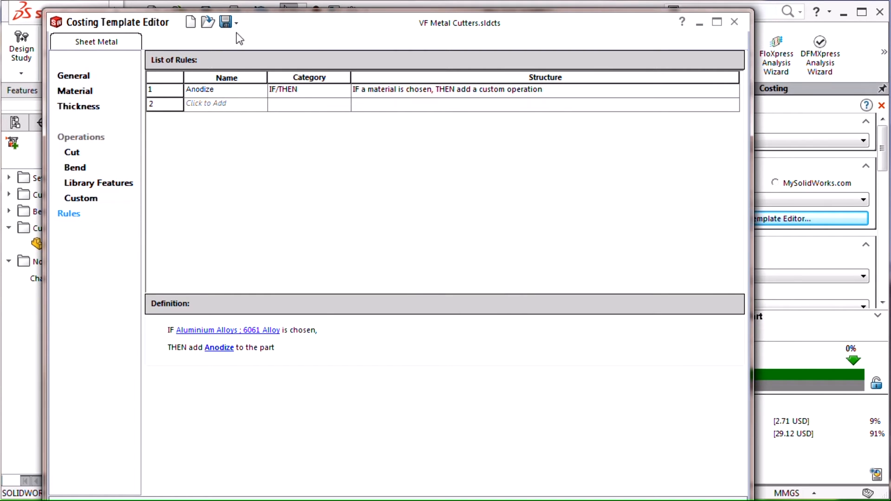
click(231, 18)
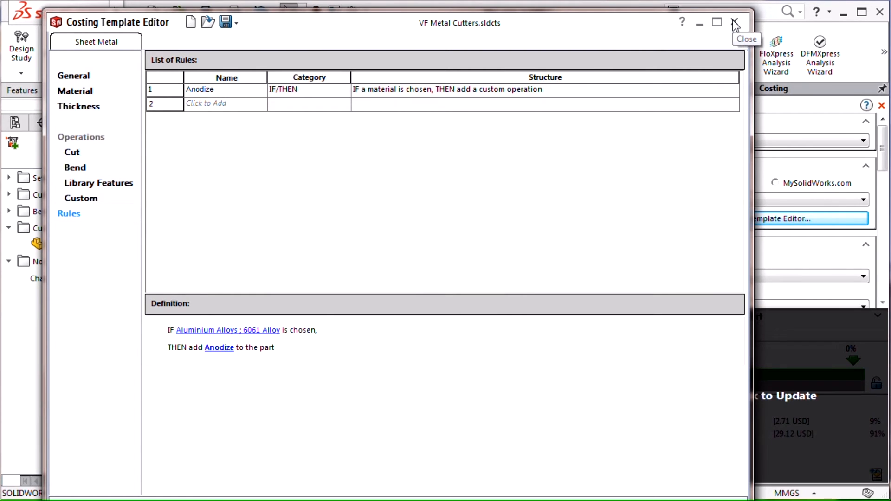
click(731, 16)
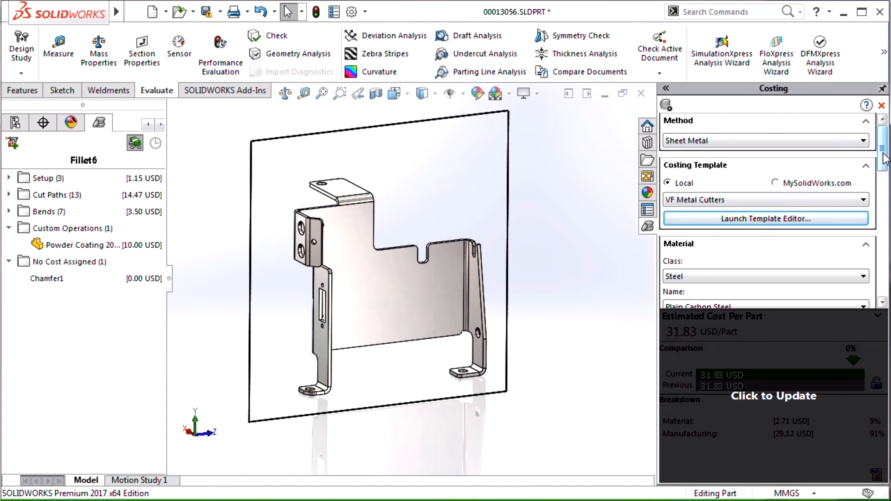
Step: Set the part's costing material to 6061 Alloy in the Aluminium Alloys class and update the cost estimate
drag(881, 153, 881, 182)
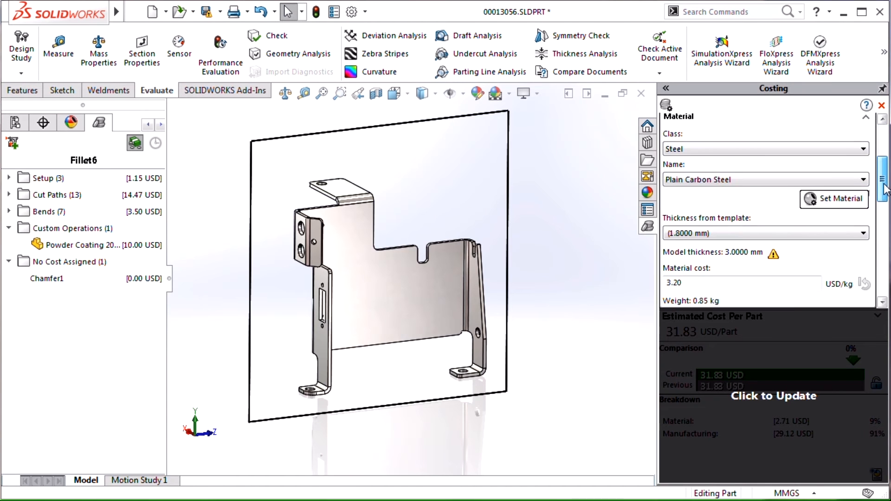
click(699, 152)
click(708, 168)
click(700, 178)
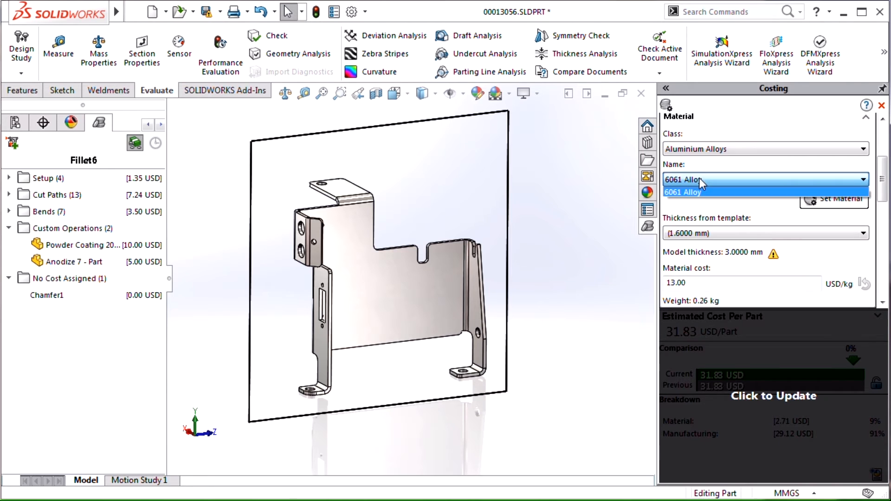
click(699, 192)
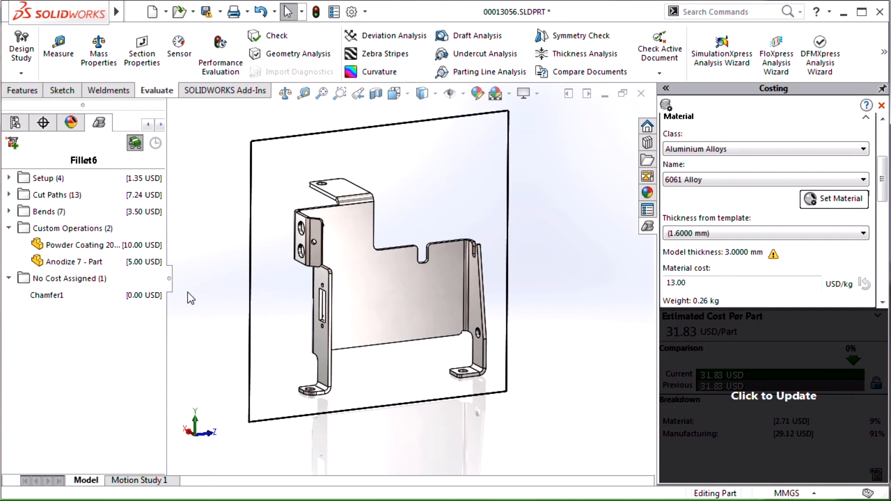
click(718, 327)
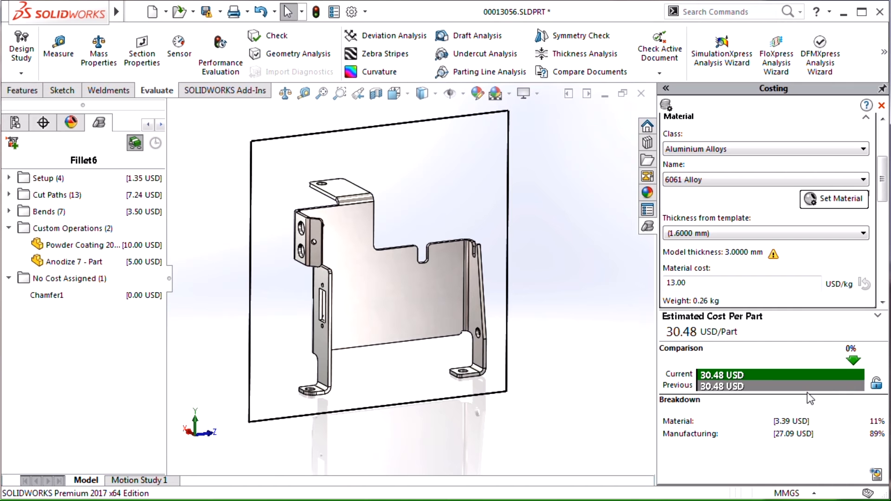
Step: Review the part's costing report options, including company information and alternate quantities, and close them without publishing
click(875, 474)
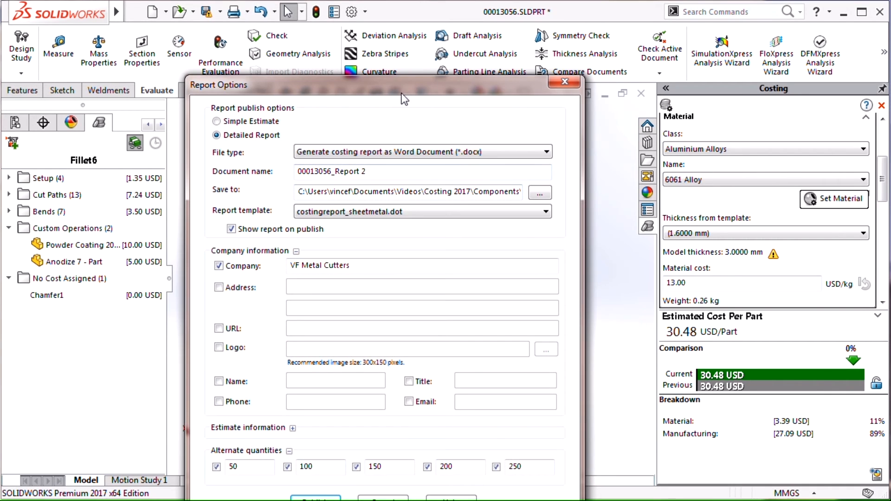
drag(402, 95, 405, 29)
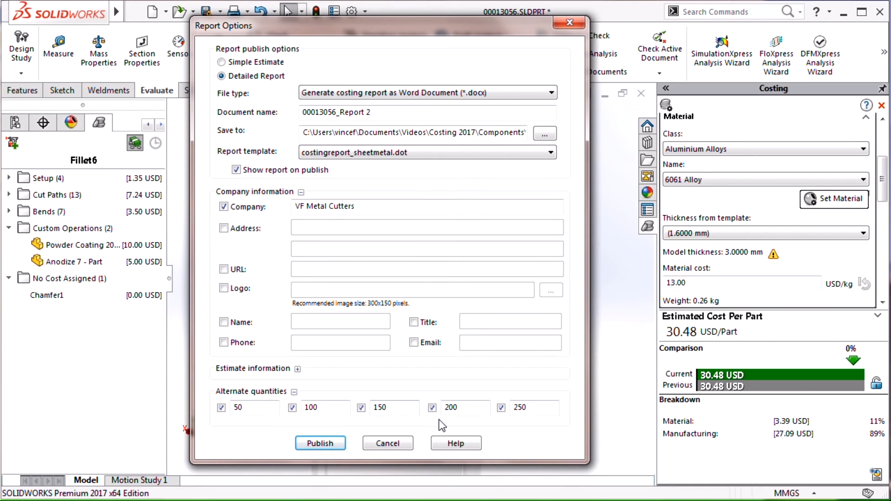
click(397, 441)
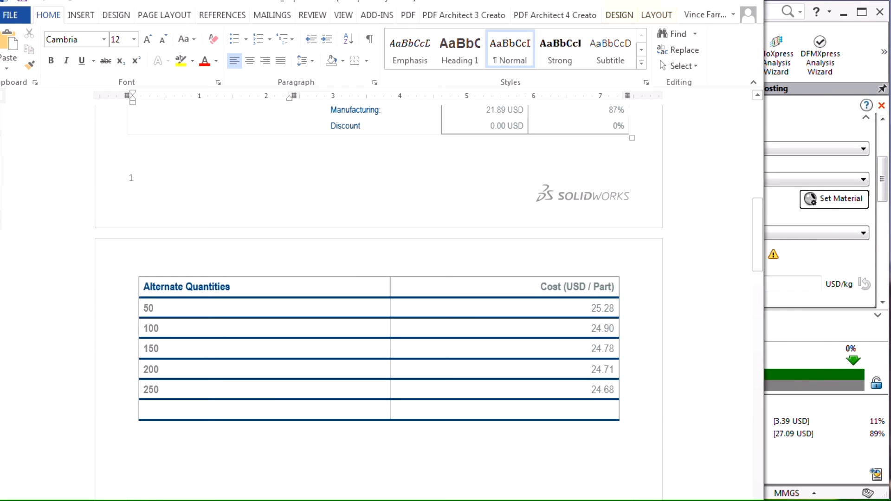
Step: Examine the Word costing report's part details, cost breakdown and alternate quantities, and return to the part's costing template settings in SOLIDWORKS
scroll(682, 193, up, 10)
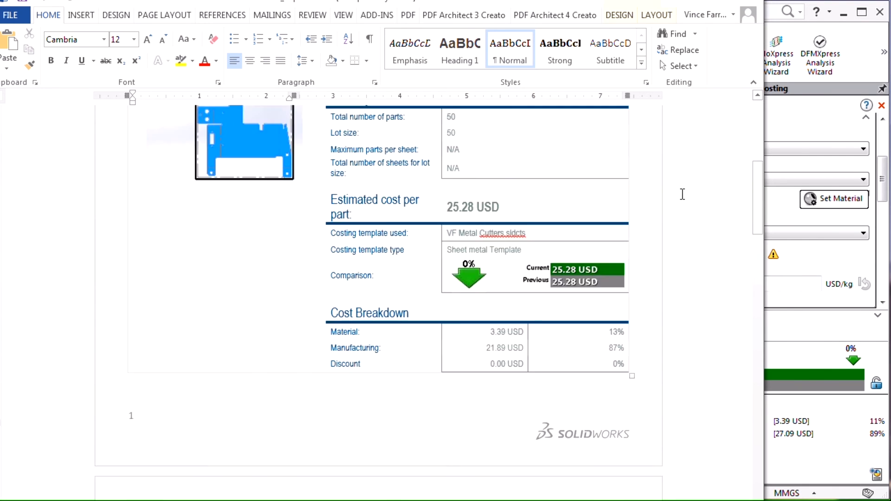
scroll(589, 172, up, 1)
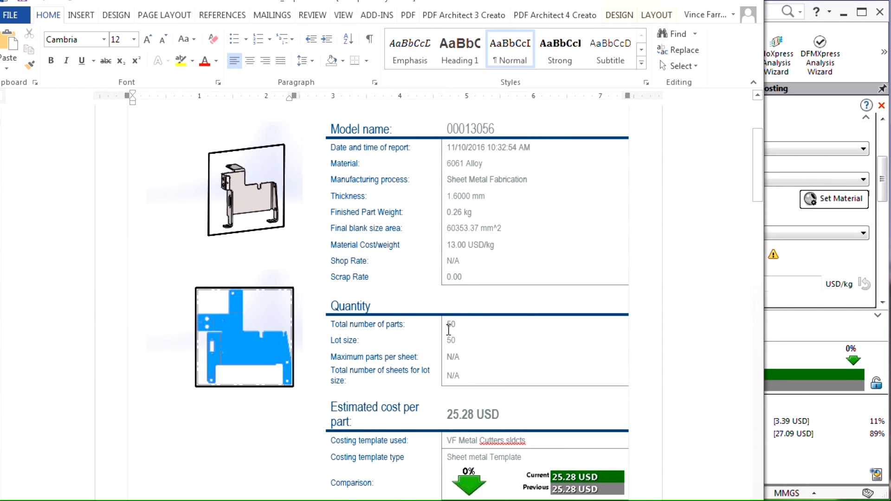
scroll(448, 332, down, 1)
scroll(448, 331, down, 18)
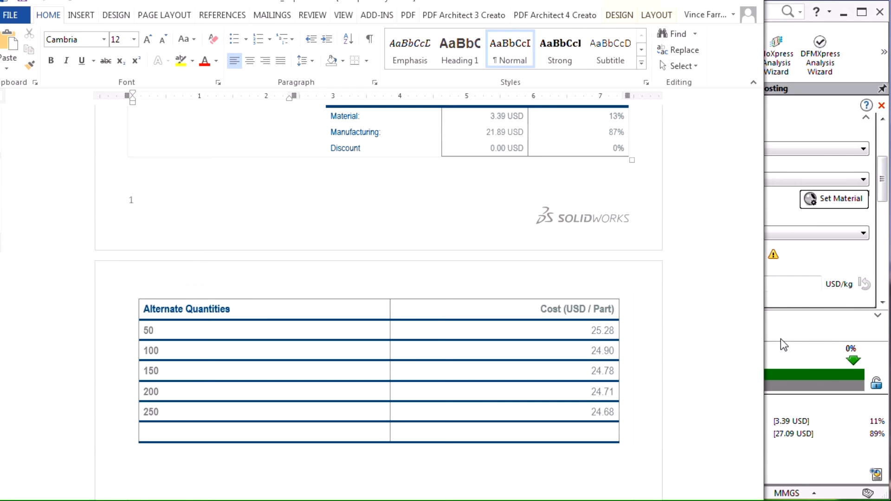
click(796, 331)
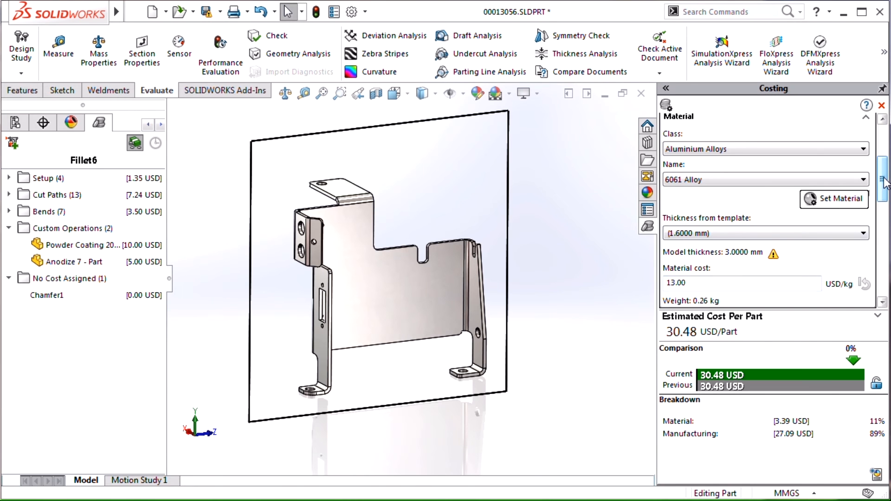
drag(882, 179, 882, 147)
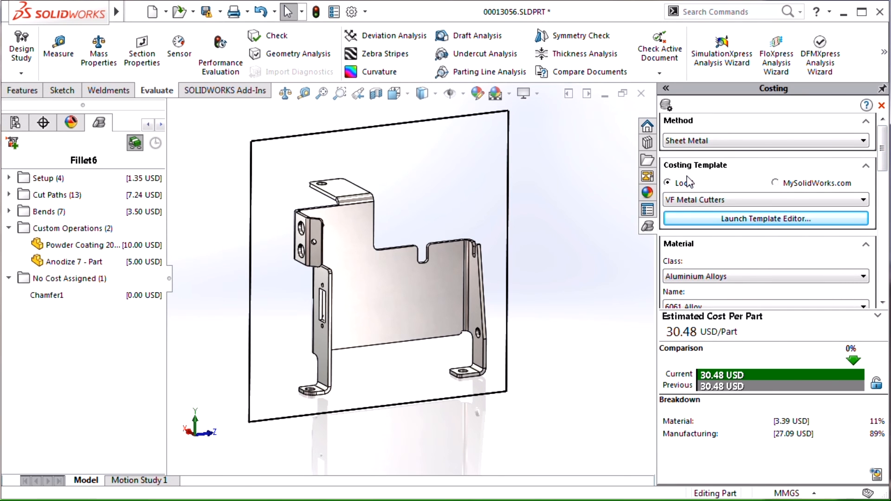